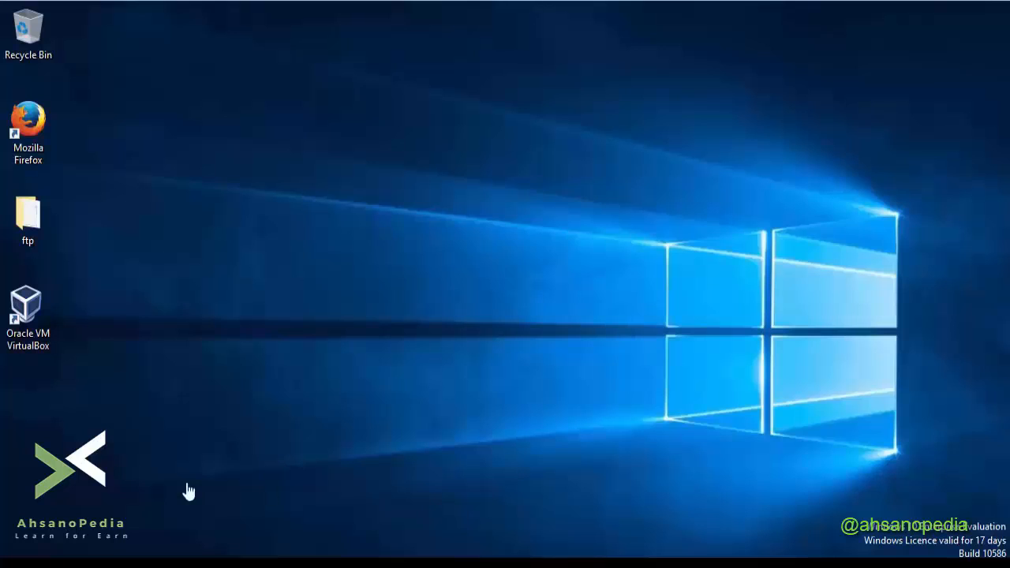
Open Computer Management from This PC in File Explorer, minimize the Explorer window and show Disk Management.
left_click(17, 564)
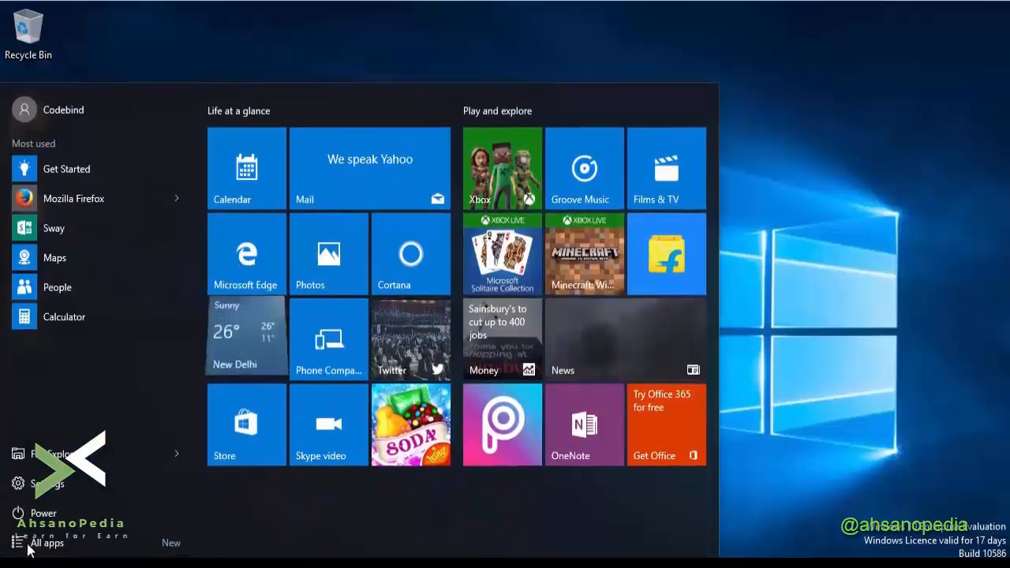
left_click(49, 464)
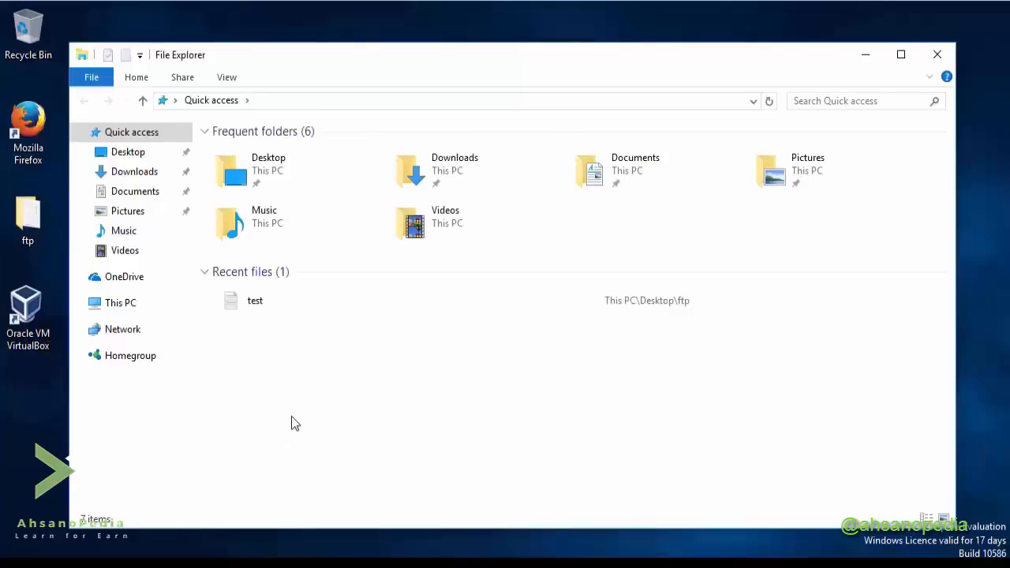
left_click(127, 303)
right_click(181, 309)
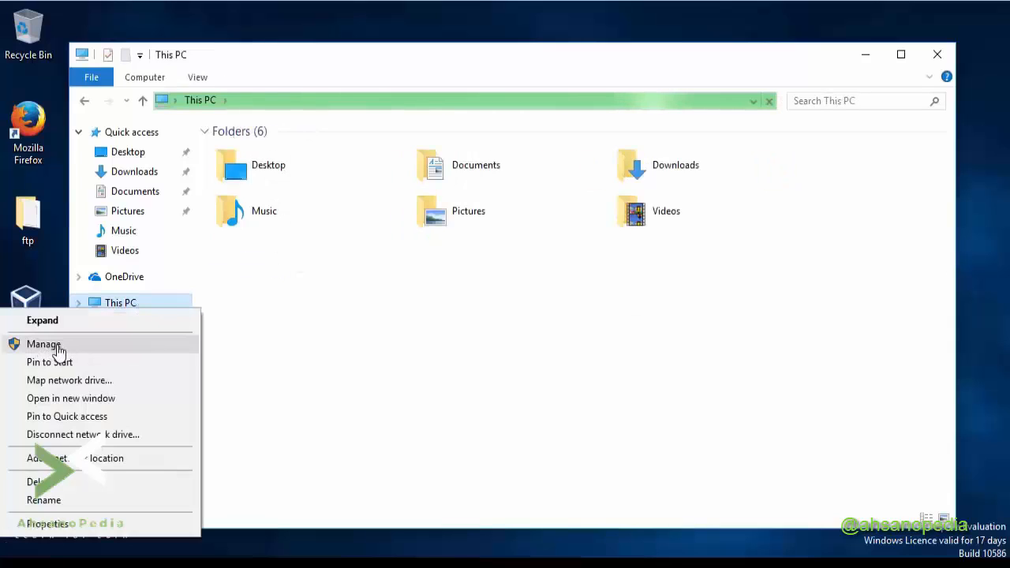
left_click(48, 345)
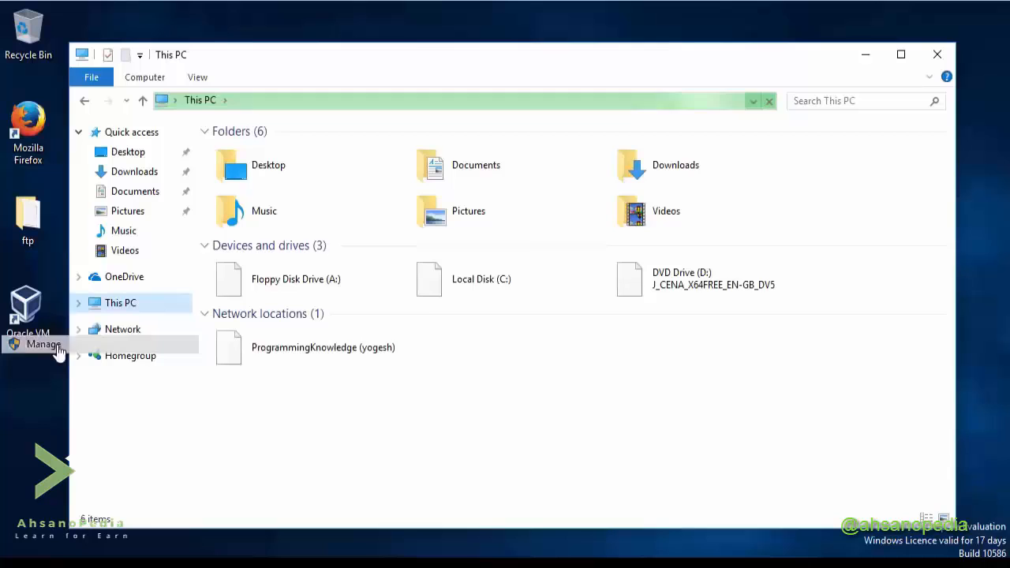
left_click(863, 53)
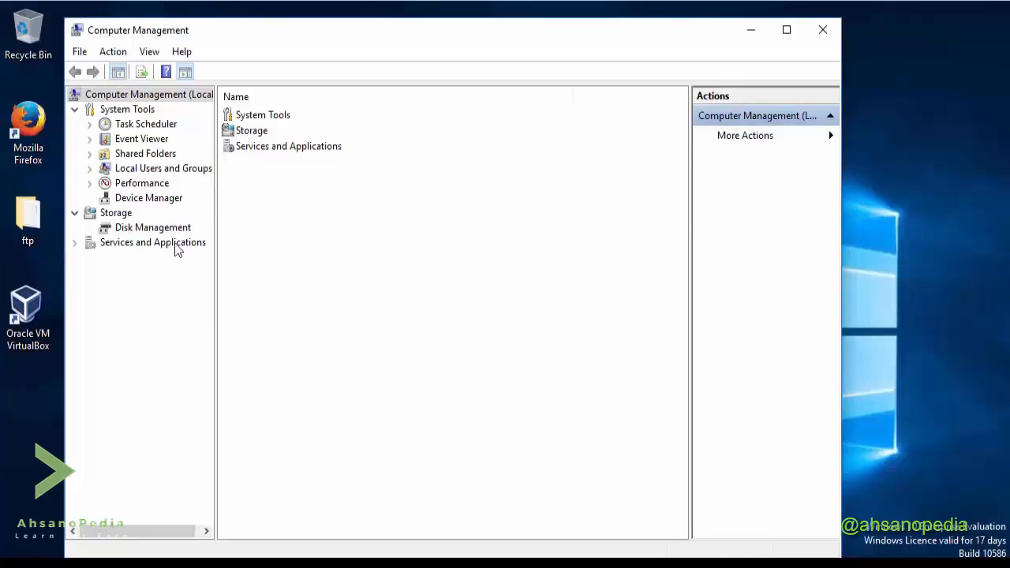
left_click(126, 228)
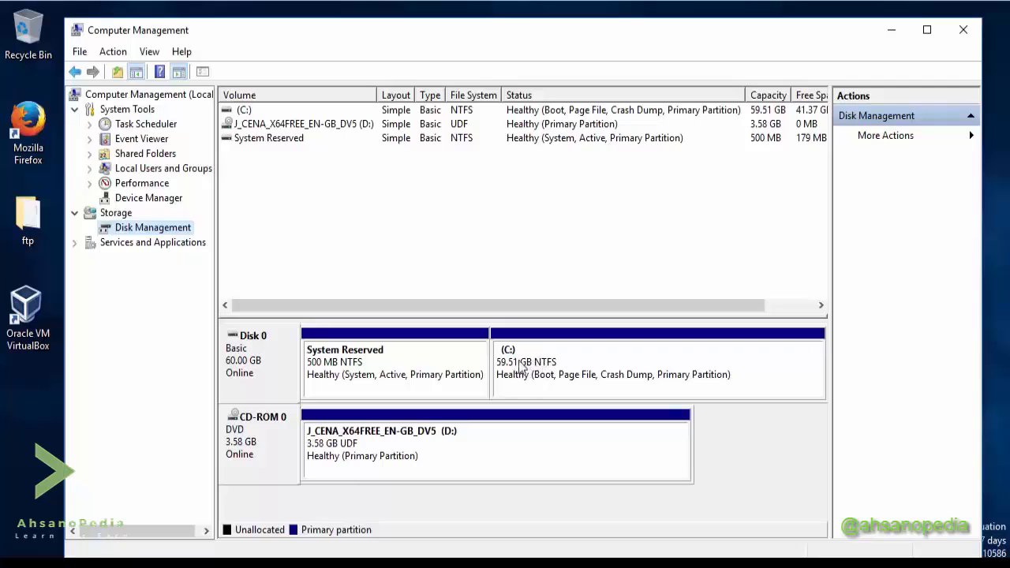
Shrink the C: volume on Disk 0 by 5000 MB.
left_click(571, 366)
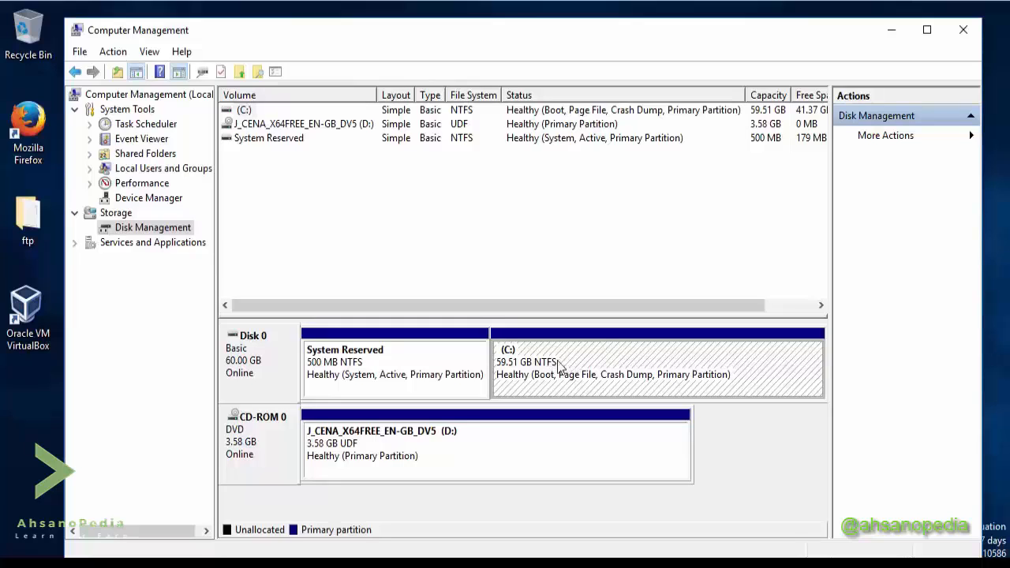
right_click(605, 359)
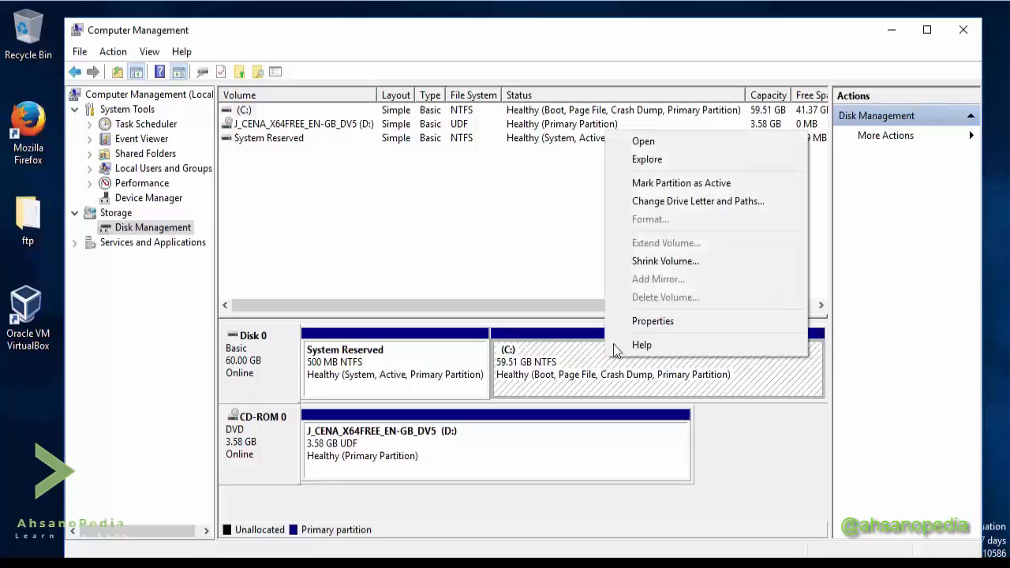
left_click(672, 262)
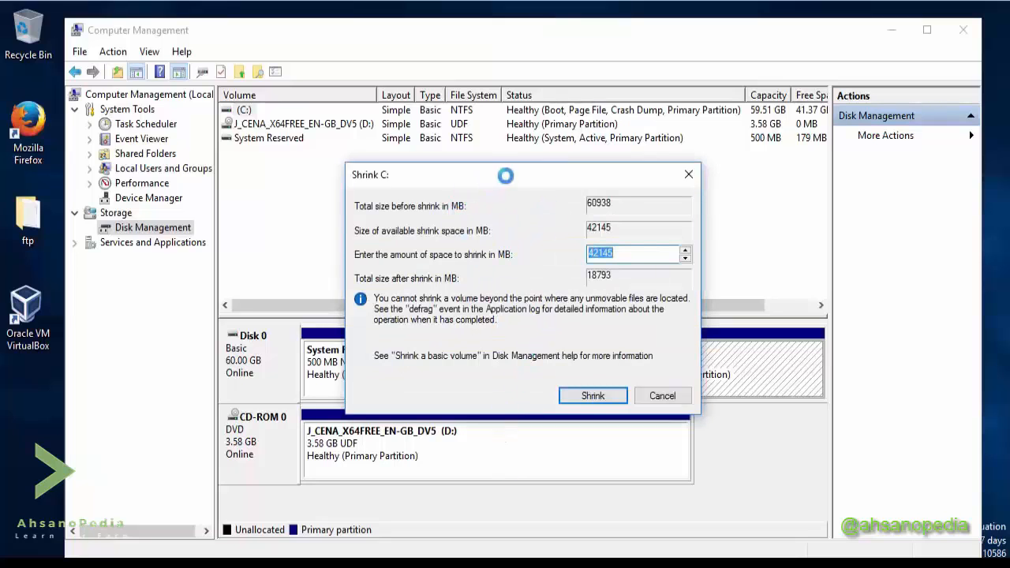
left_click_drag(492, 181, 495, 185)
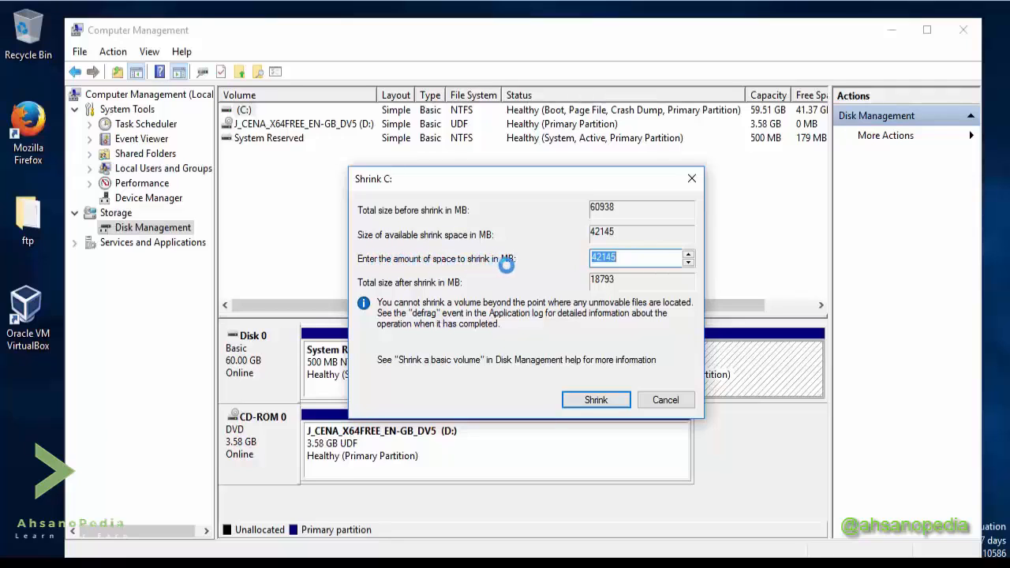
left_click(632, 257)
double_click(592, 257)
type("5")
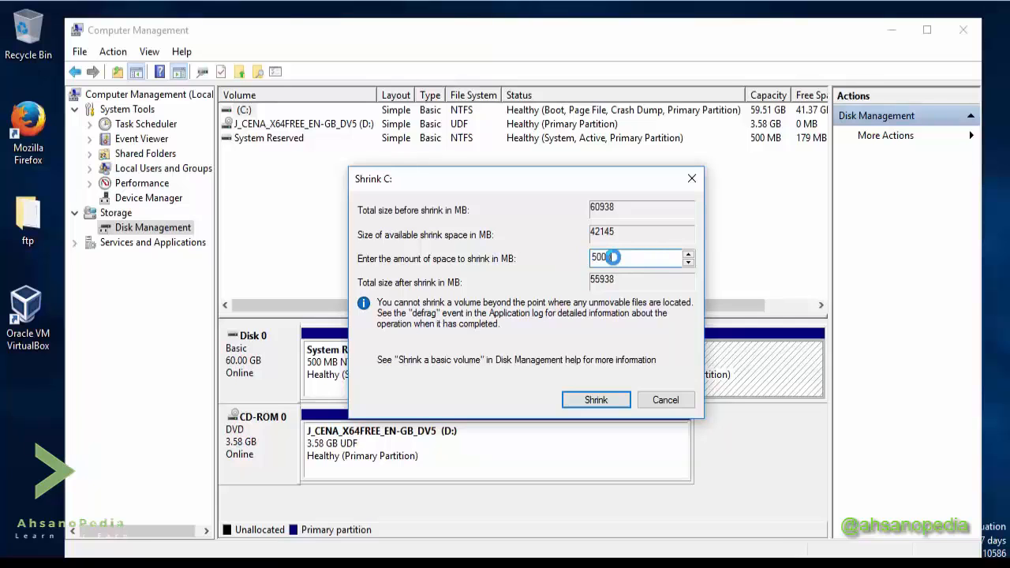
type("000")
double_click(614, 257)
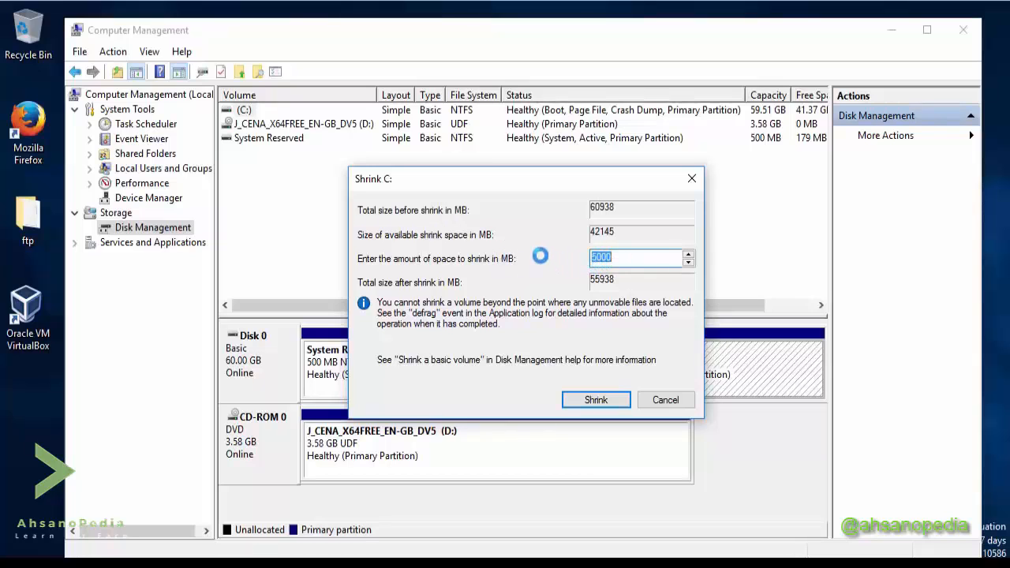
left_click(588, 397)
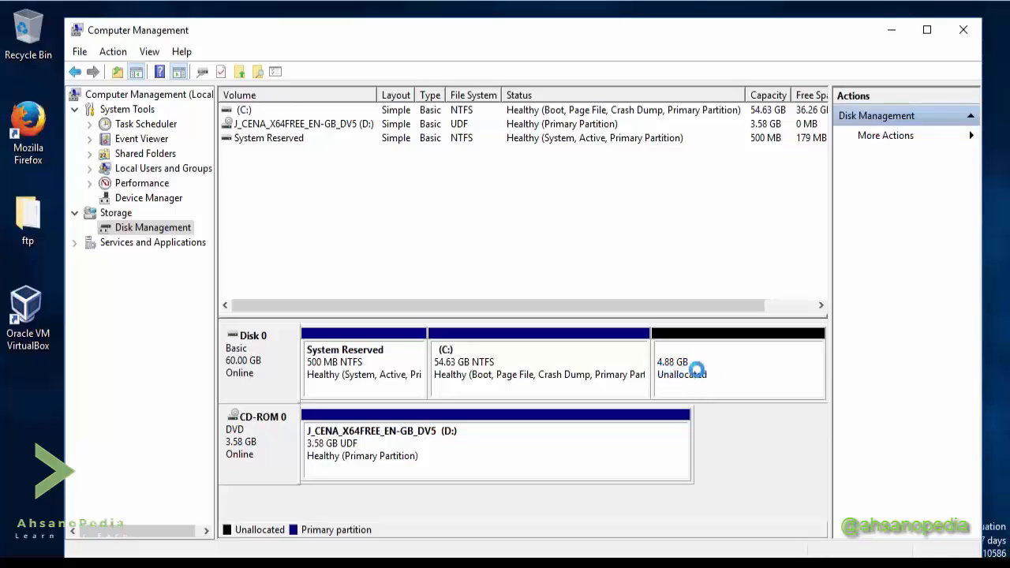
Start a new simple volume in Disk 0's unallocated space, accepting the full size of 4999 MB.
left_click(703, 360)
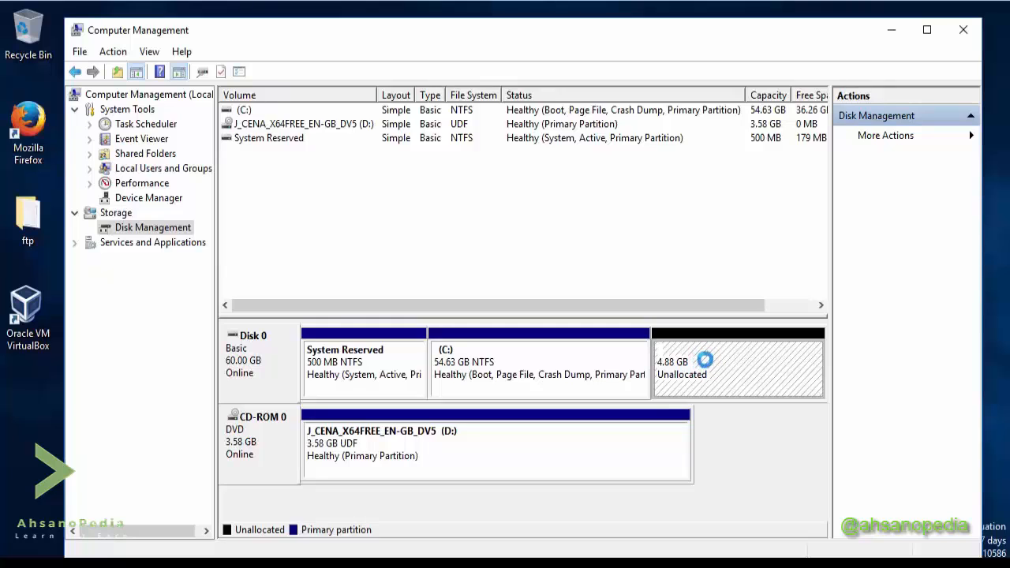
right_click(704, 360)
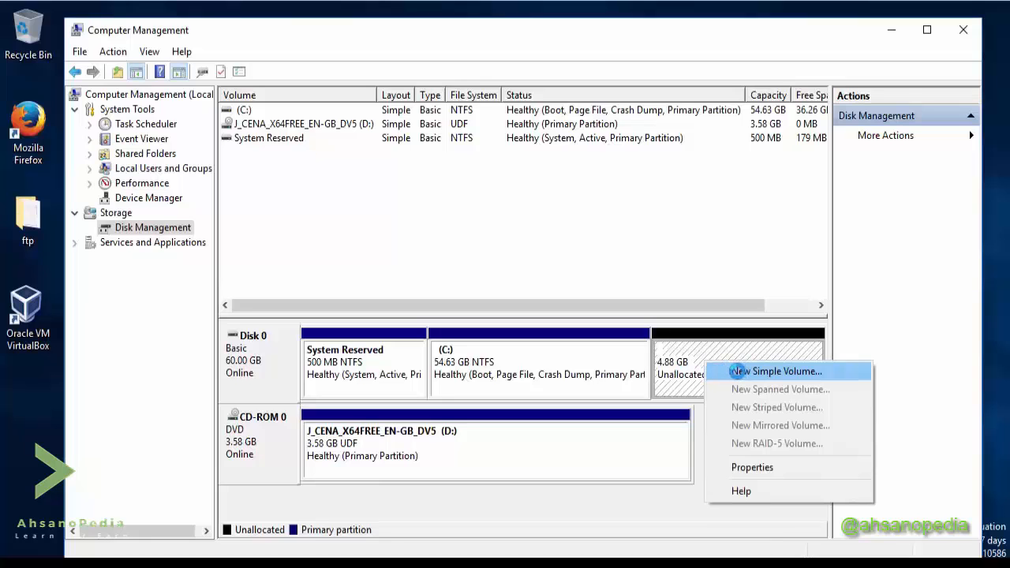
left_click(737, 371)
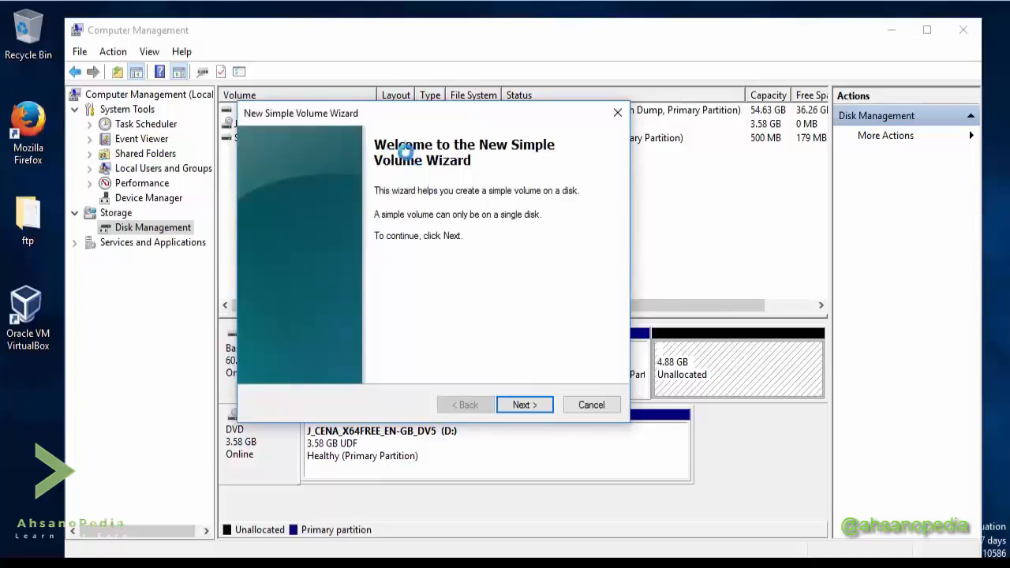
left_click_drag(441, 116, 584, 124)
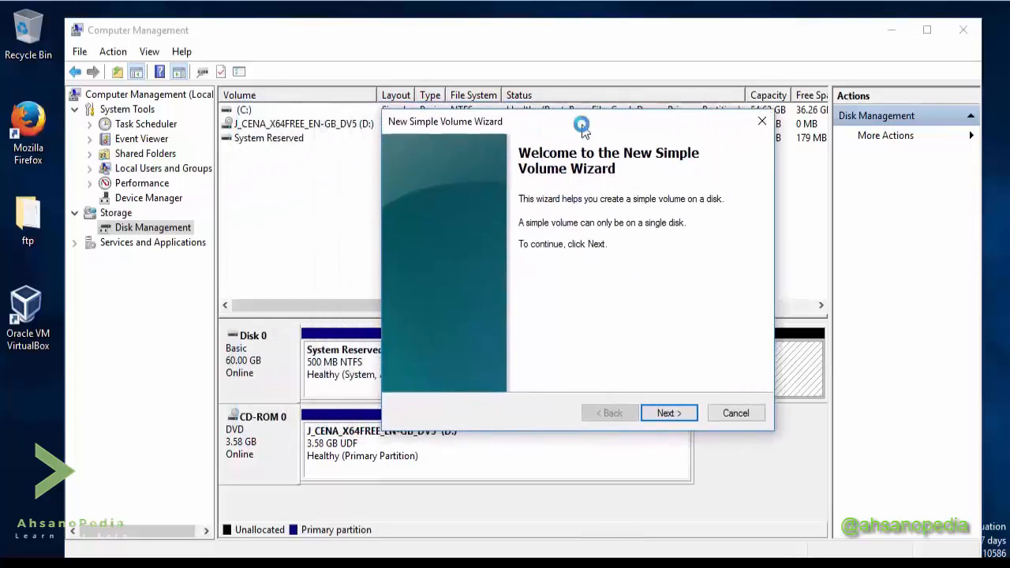
left_click(667, 412)
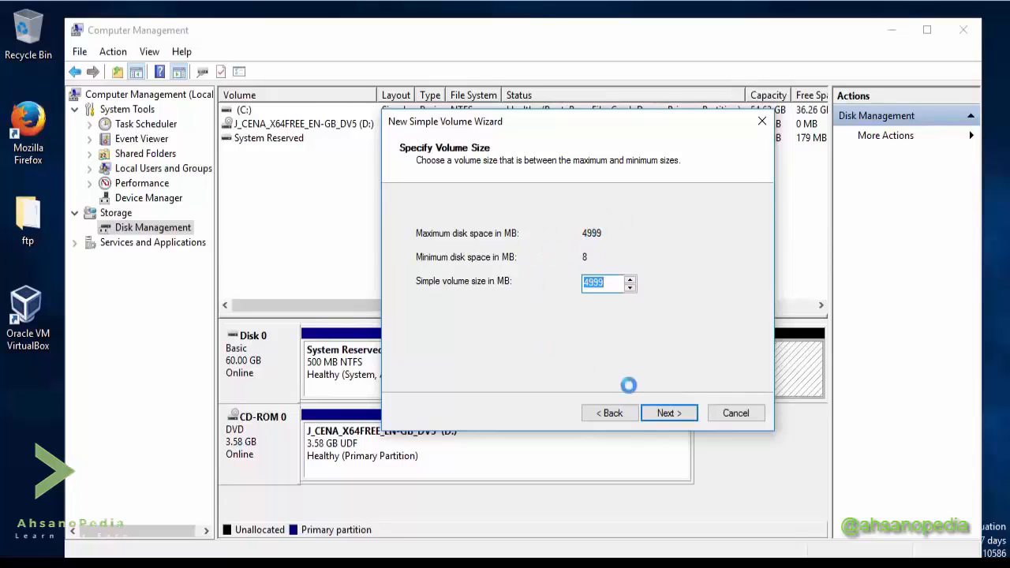
left_click(665, 413)
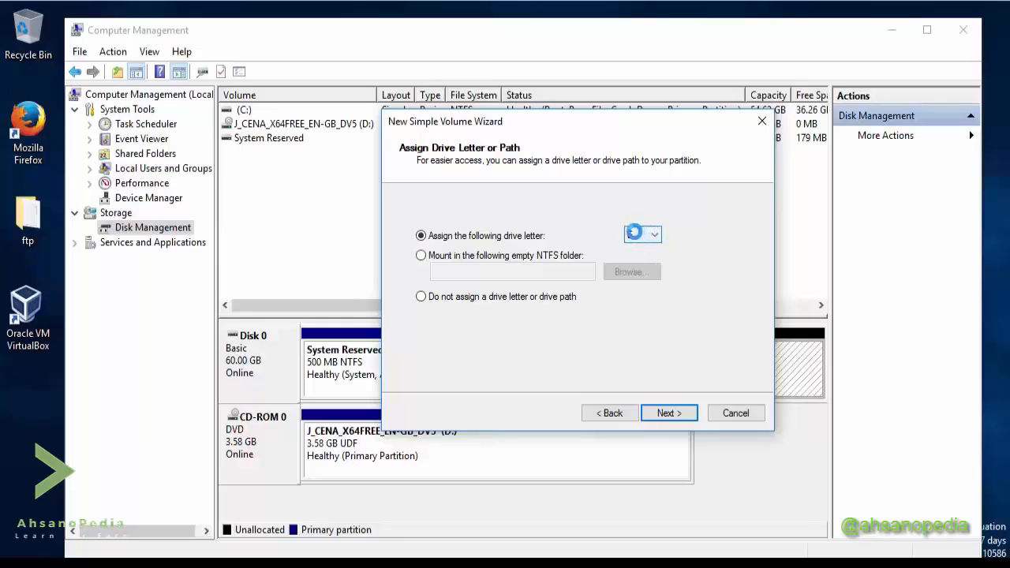
Assign drive letter E to the new volume and create it as a quick-formatted NTFS partition labelled Data.
left_click(657, 234)
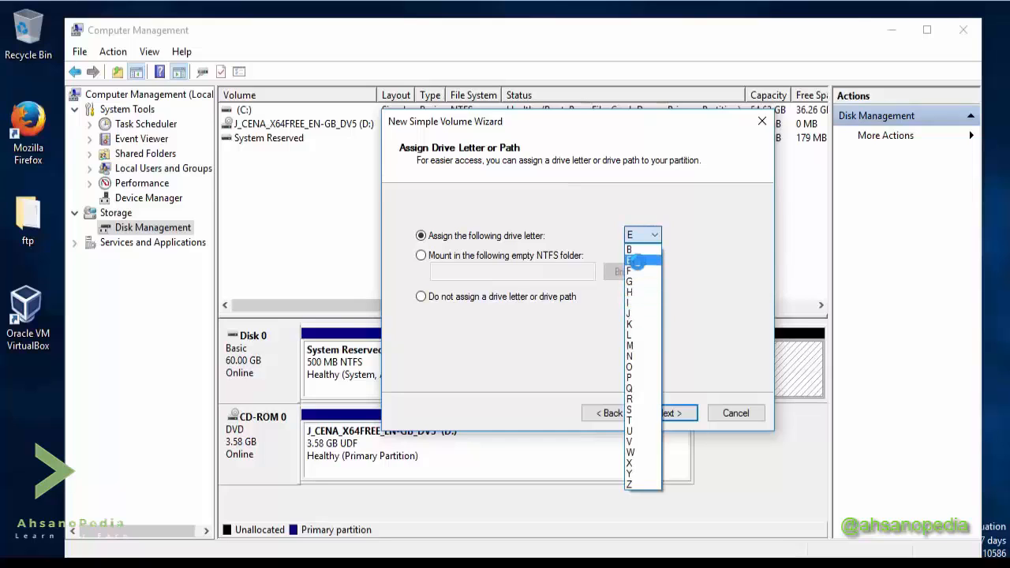
left_click(637, 261)
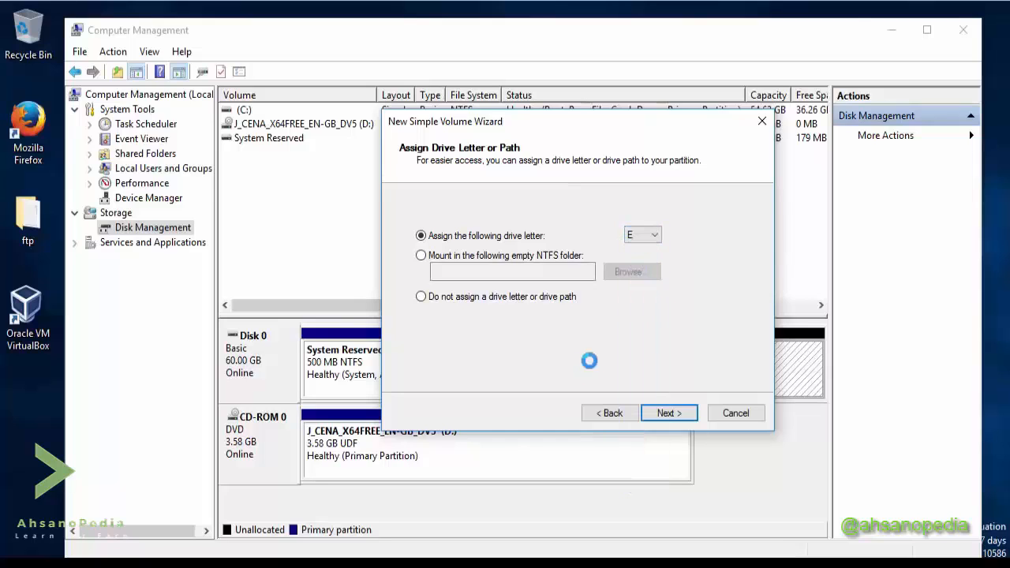
left_click(667, 414)
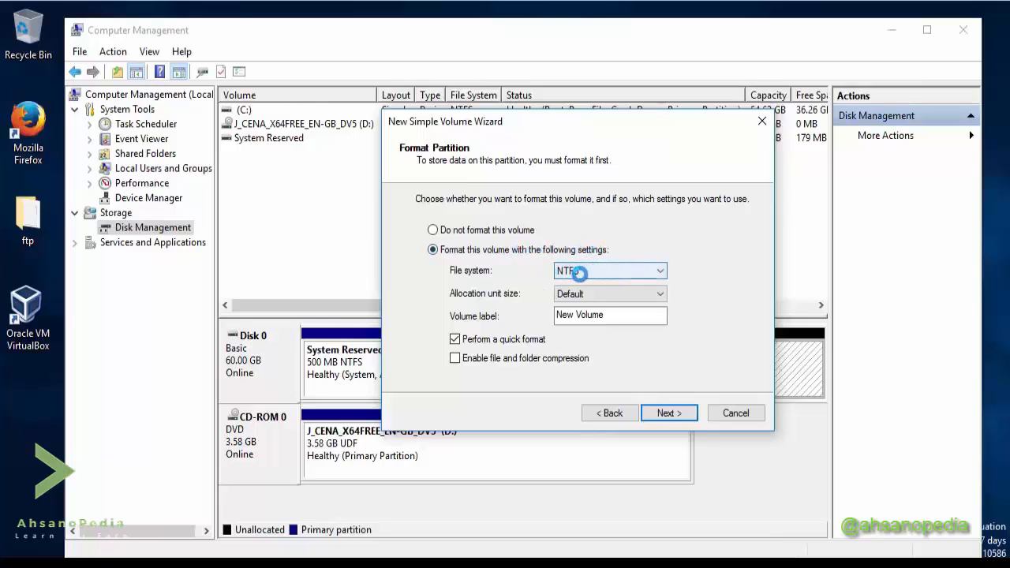
left_click_drag(613, 315, 527, 306)
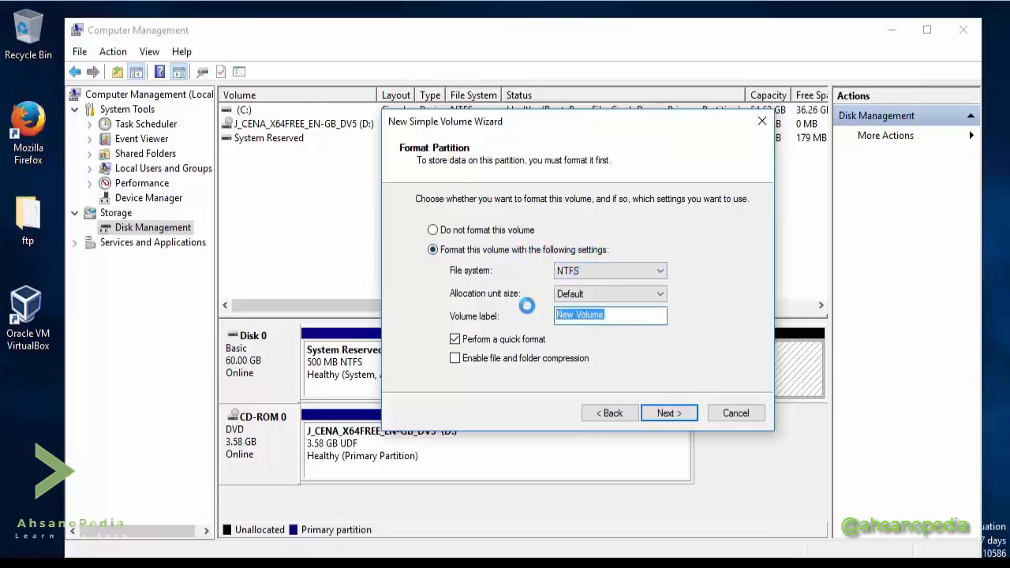
left_click(615, 316)
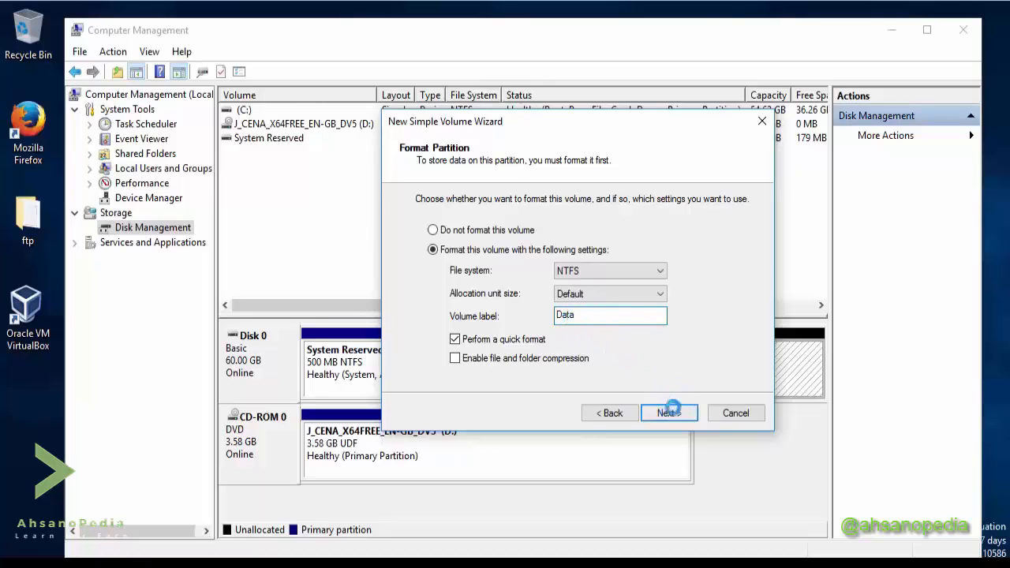
left_click(668, 412)
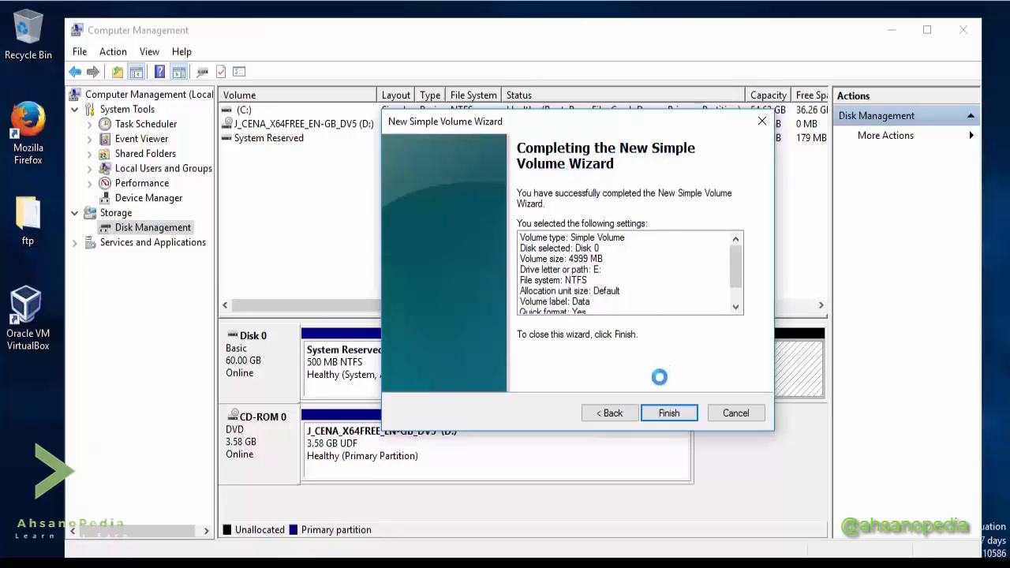
left_click(668, 413)
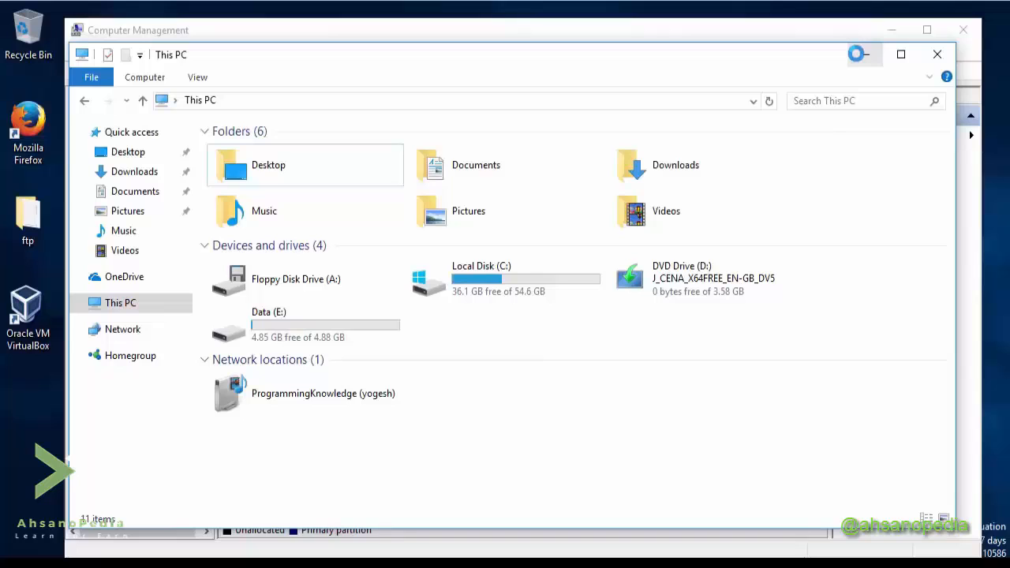
Minimize the This PC window and delete the Data (E:) volume from Disk 0, accepting the loss of its data.
left_click(857, 54)
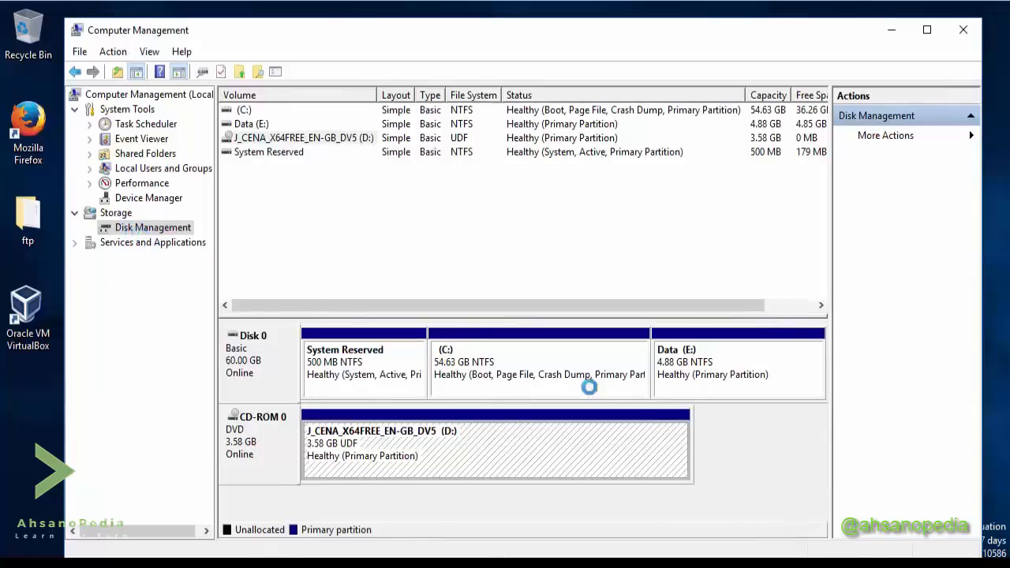
left_click(698, 364)
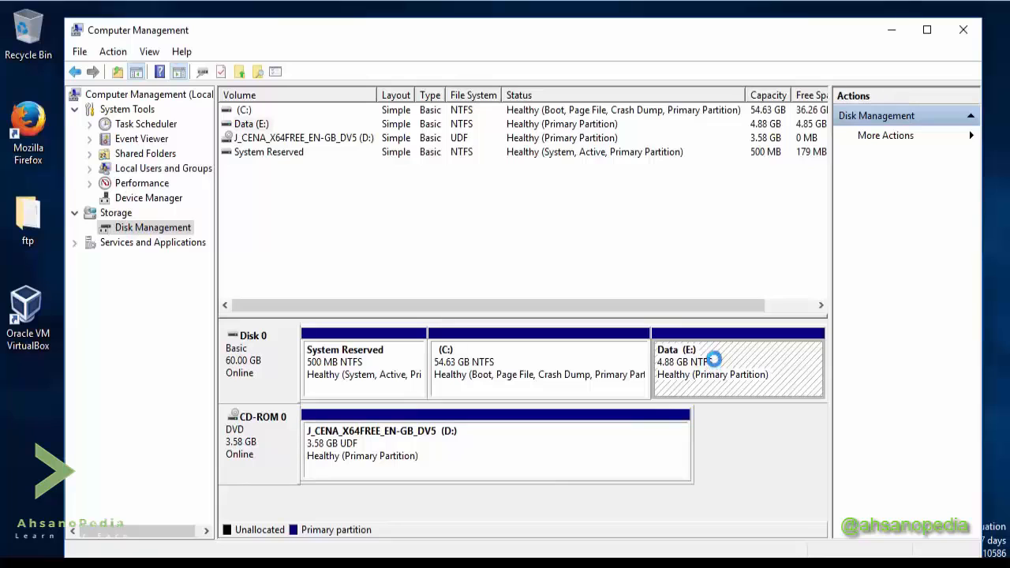
right_click(714, 359)
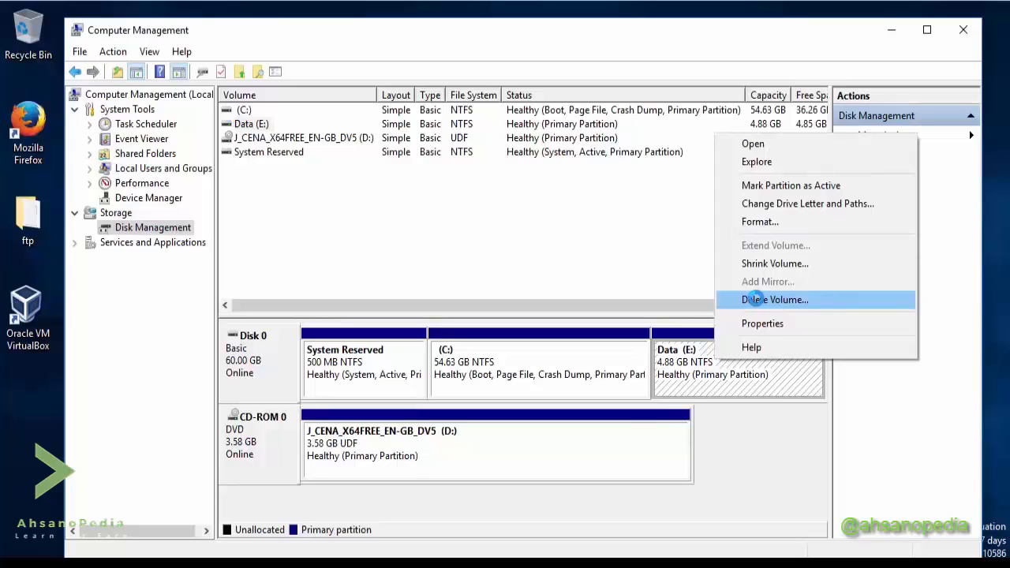
left_click(755, 299)
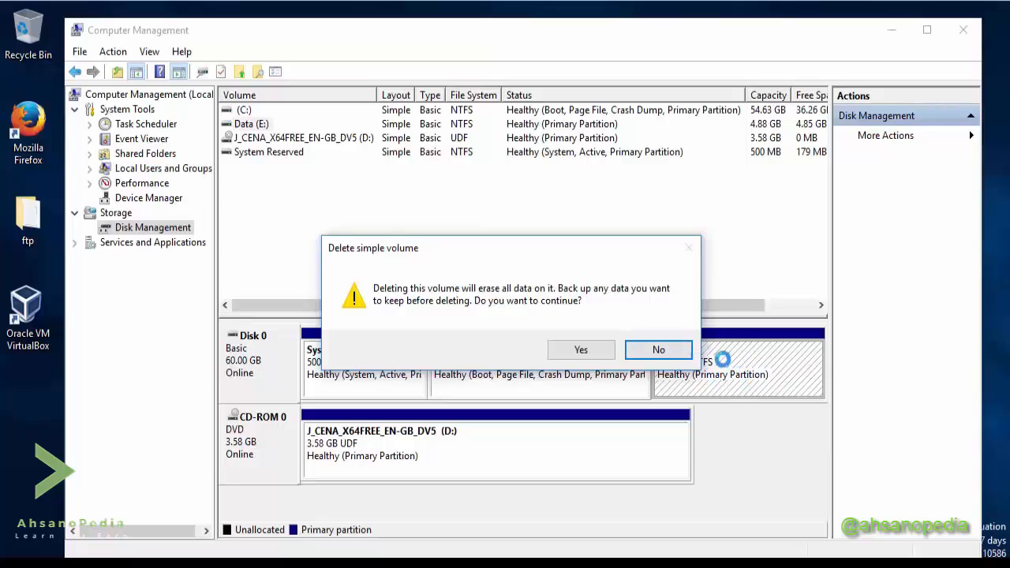
left_click(557, 348)
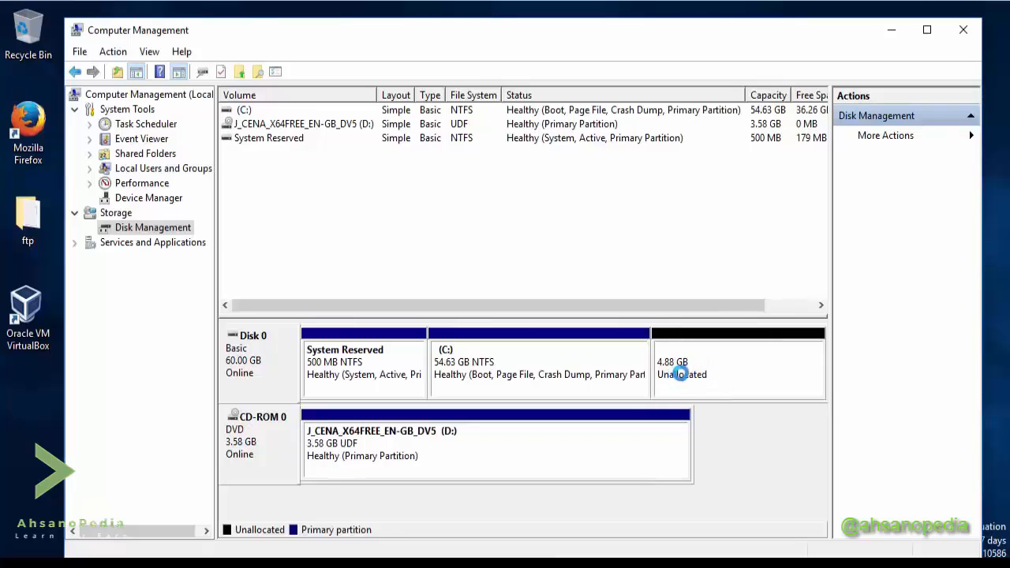
Extend the C: volume with the full 4999 MB of unallocated space on Disk 0.
left_click(522, 360)
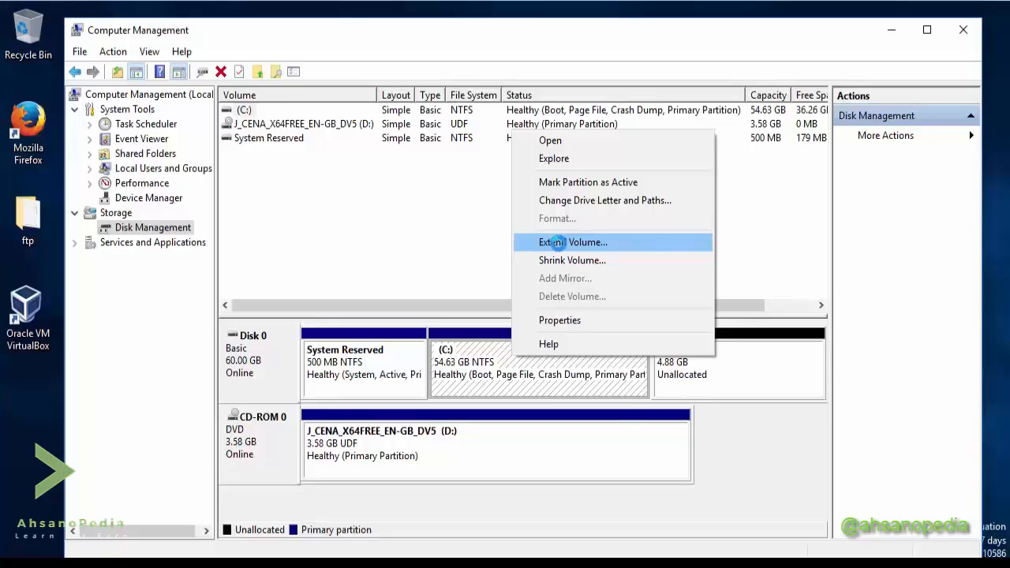
left_click(550, 242)
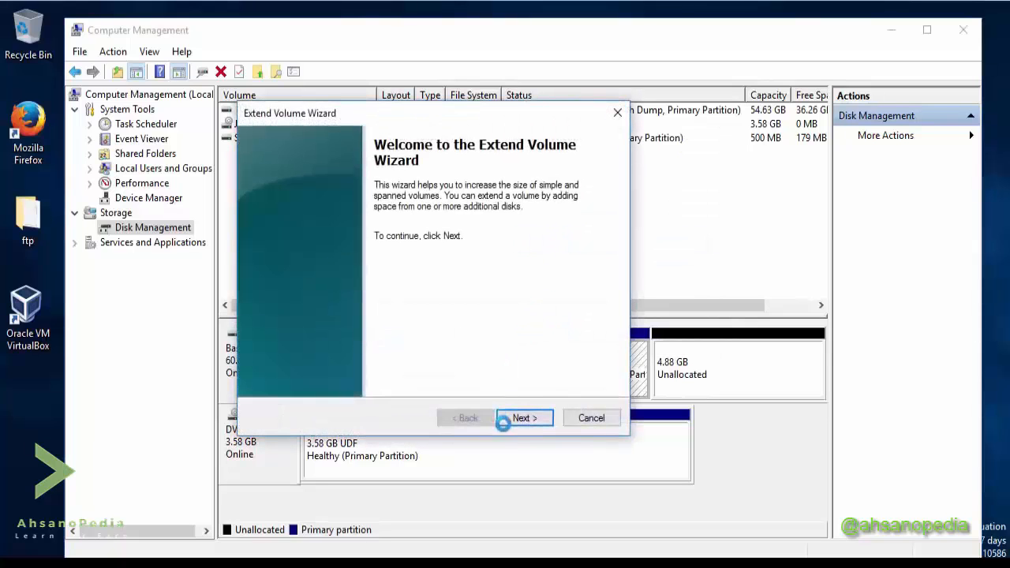
left_click(503, 419)
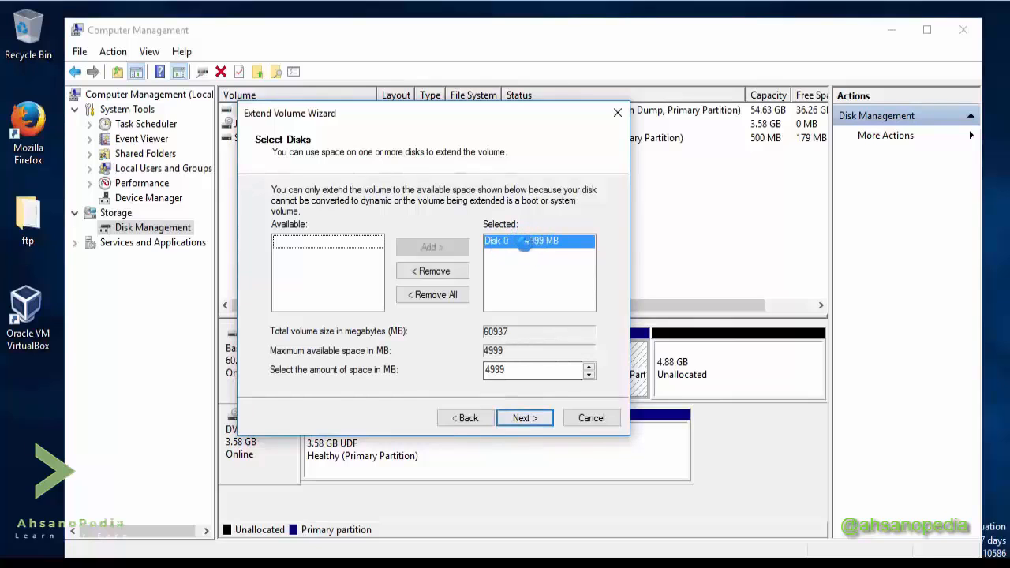
left_click(525, 418)
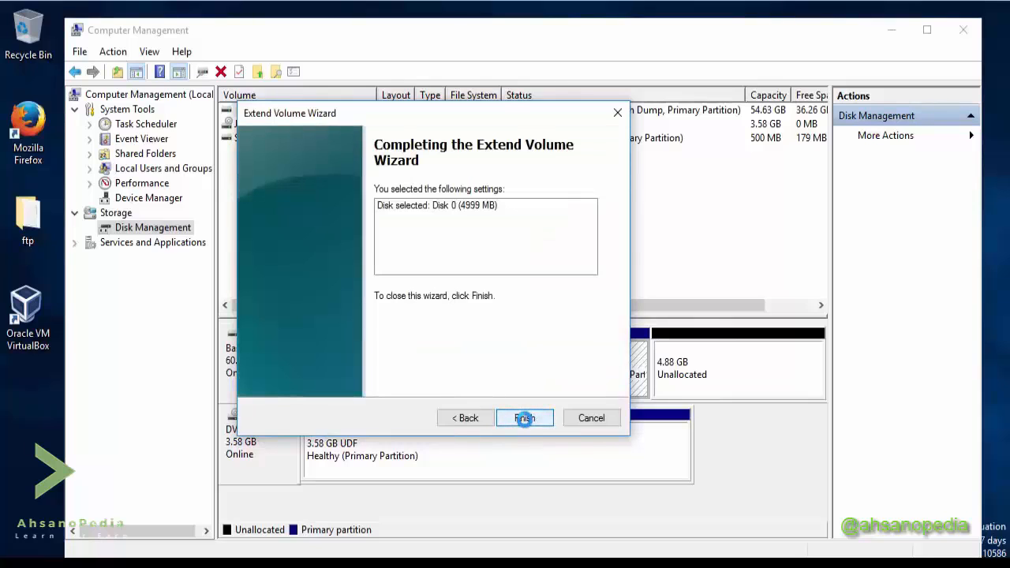
left_click(525, 418)
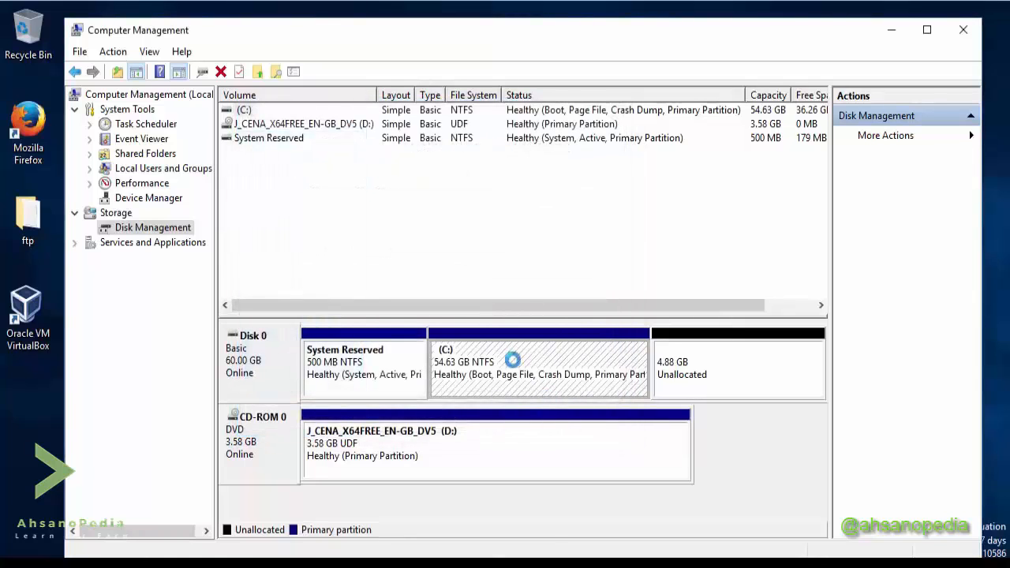